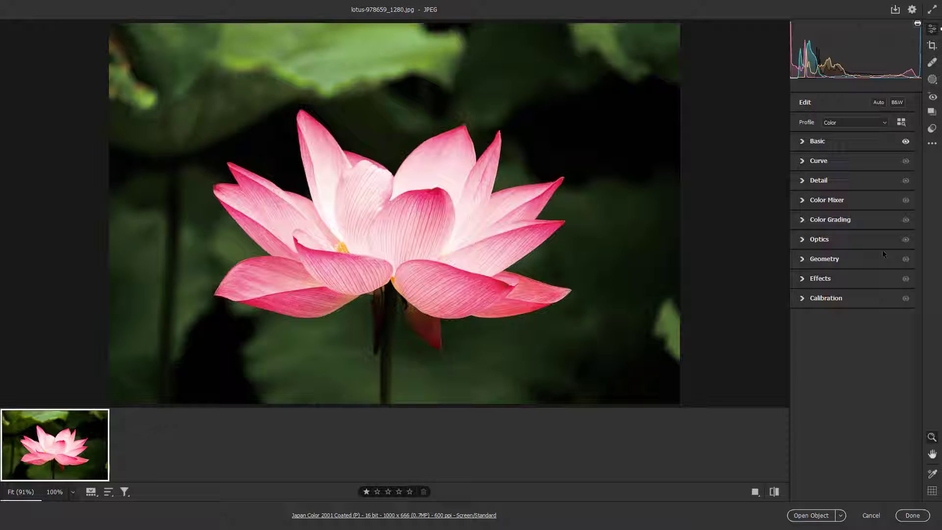
Step: Show the Create New Mask options from the Masking icon in the right toolbar
left_click(934, 83)
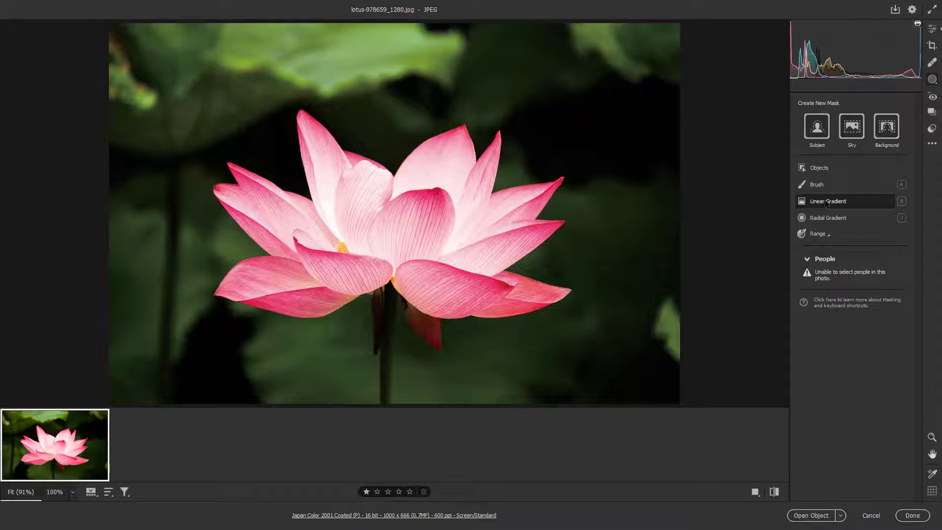
Step: Draw a linear gradient from the top-left corner with Exposure +1.55 and Temperature +89
left_click(828, 201)
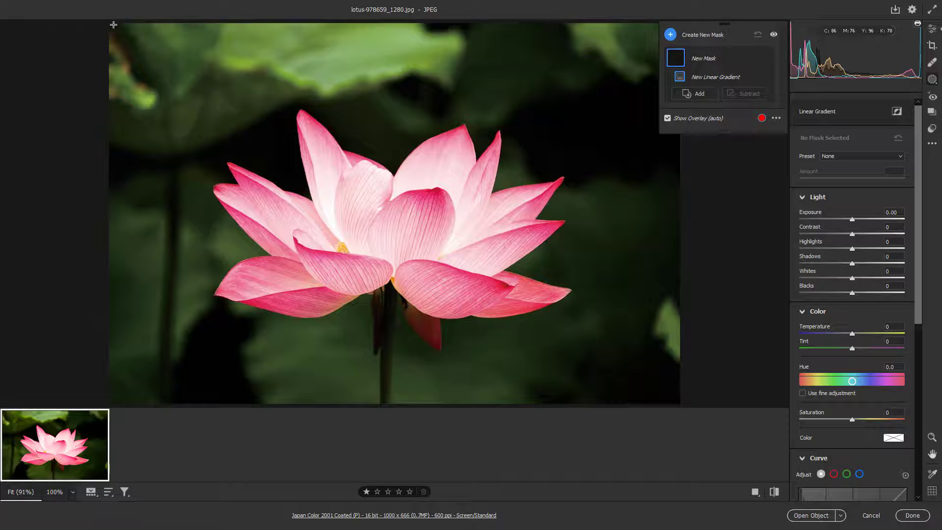
left_click_drag(113, 26, 315, 218)
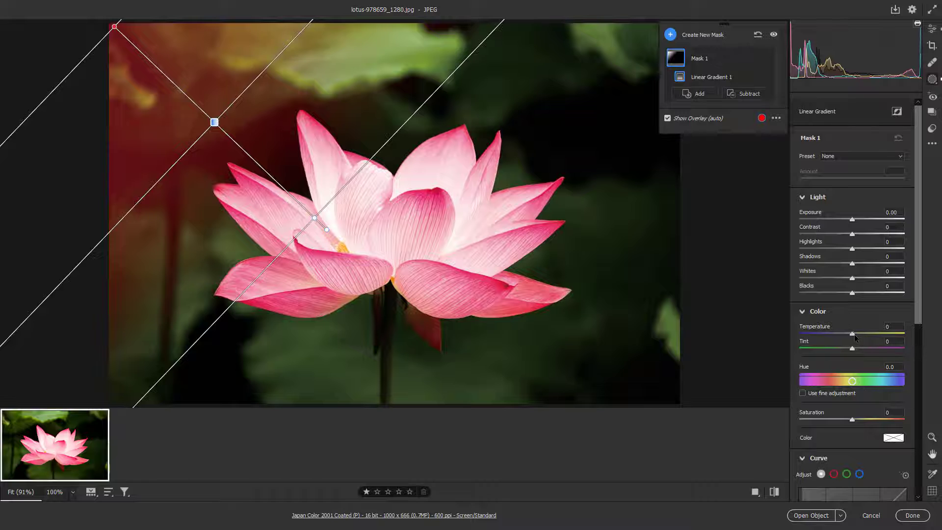
left_click_drag(852, 333, 883, 335)
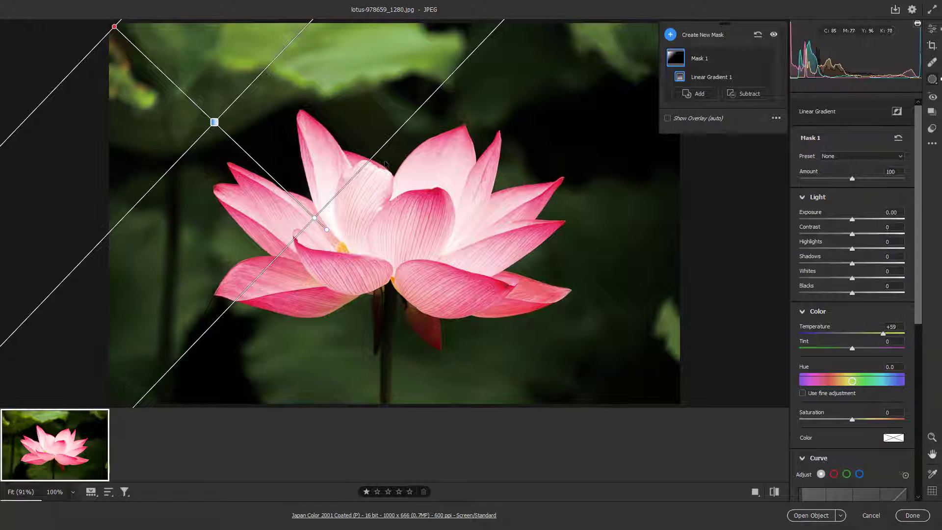
key("ctrl+z")
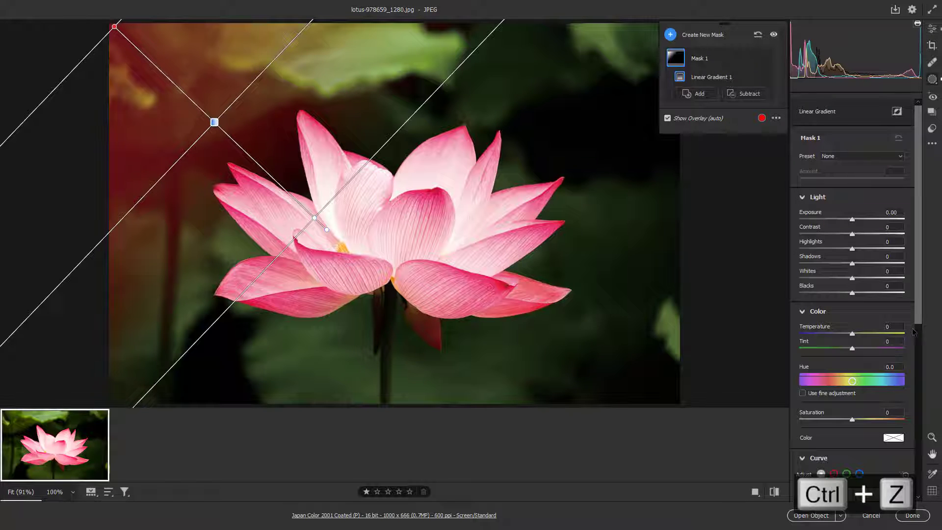
mouse_move(853, 219)
left_mouse_down()
mouse_move(893, 219)
mouse_move(873, 218)
left_mouse_up()
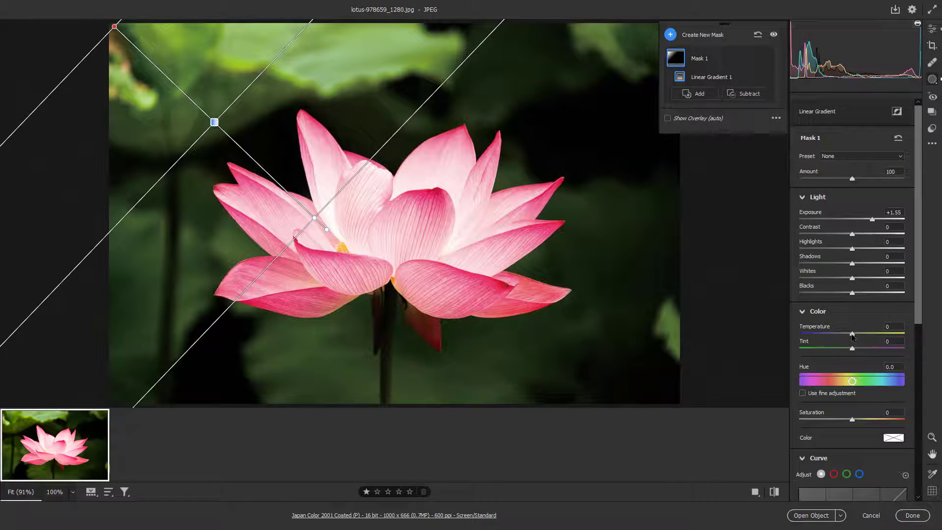
left_click_drag(853, 333, 899, 333)
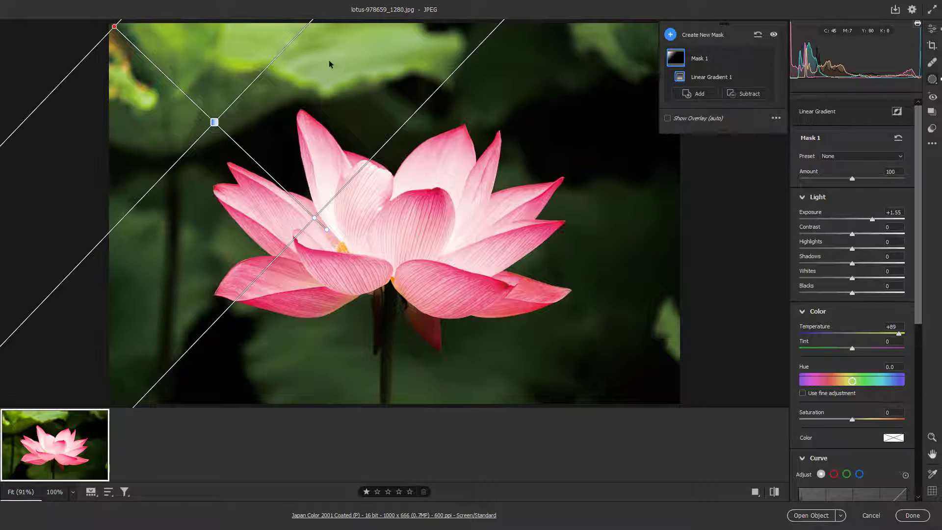
Step: Add a second linear gradient dragged from the bottom-right corner toward the flower
left_click(670, 34)
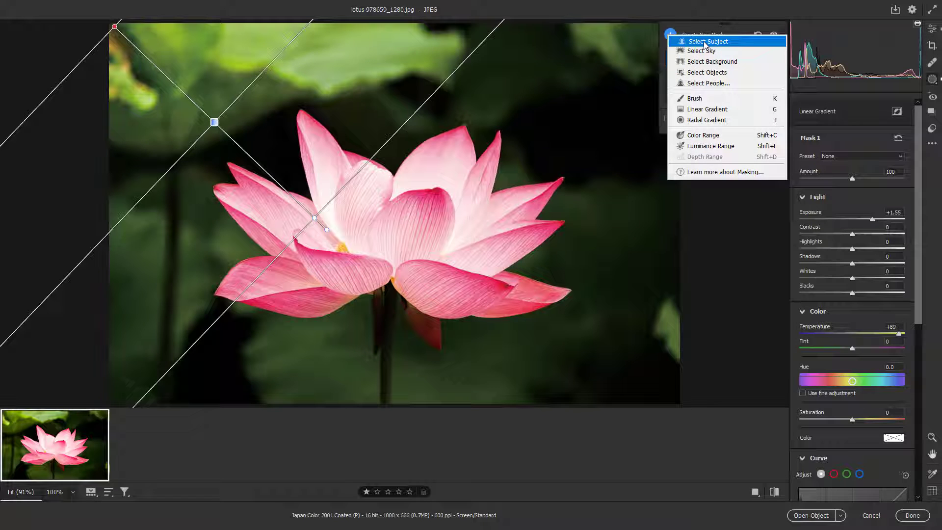
left_click(706, 109)
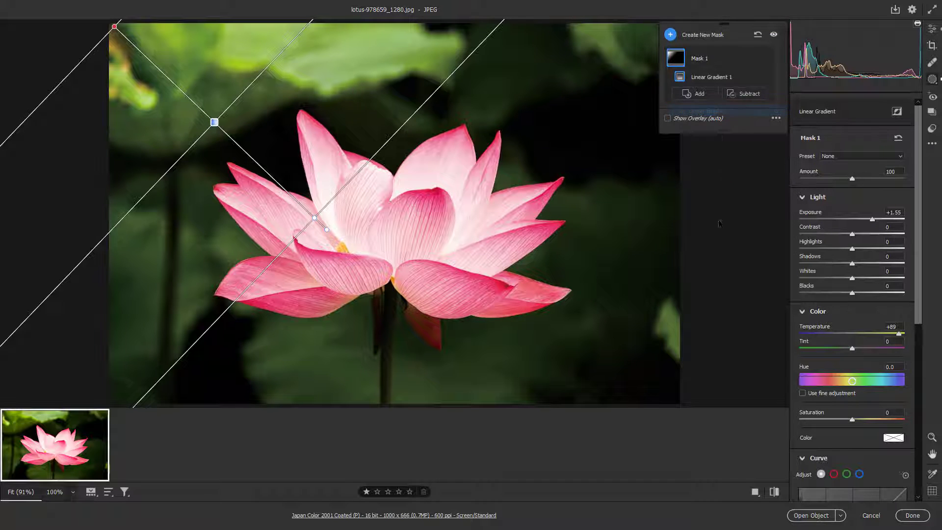
left_click_drag(673, 404, 494, 212)
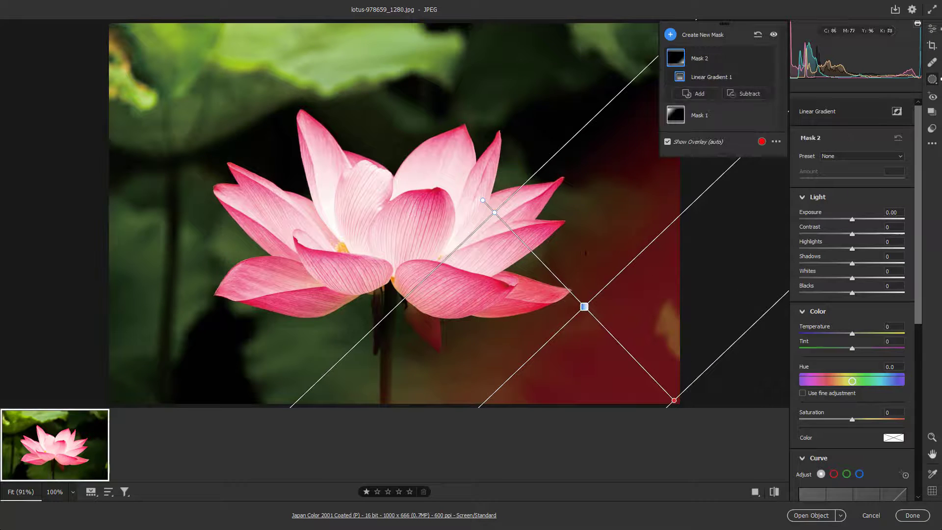
Step: Set Exposure +2.40, Temperature -100, Whites +93, Contrast -15, and rotate the gradient slightly
left_click_drag(853, 219, 885, 219)
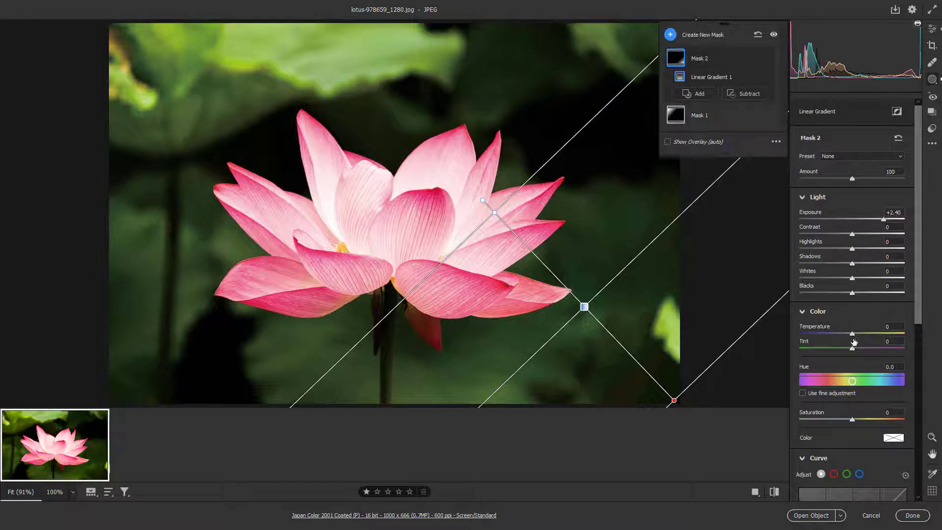
left_click_drag(853, 334, 799, 334)
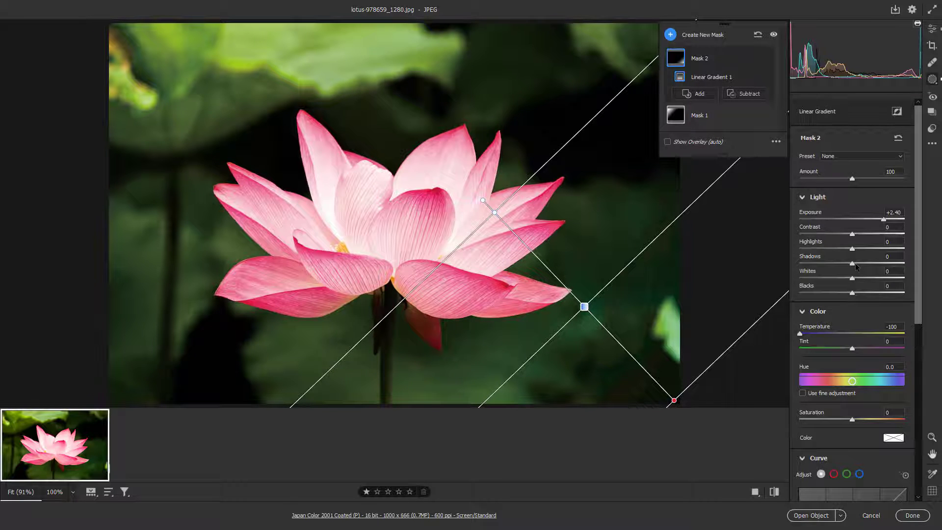
left_click_drag(852, 278, 900, 278)
mouse_move(852, 234)
left_mouse_down()
mouse_move(865, 234)
mouse_move(845, 234)
left_mouse_up()
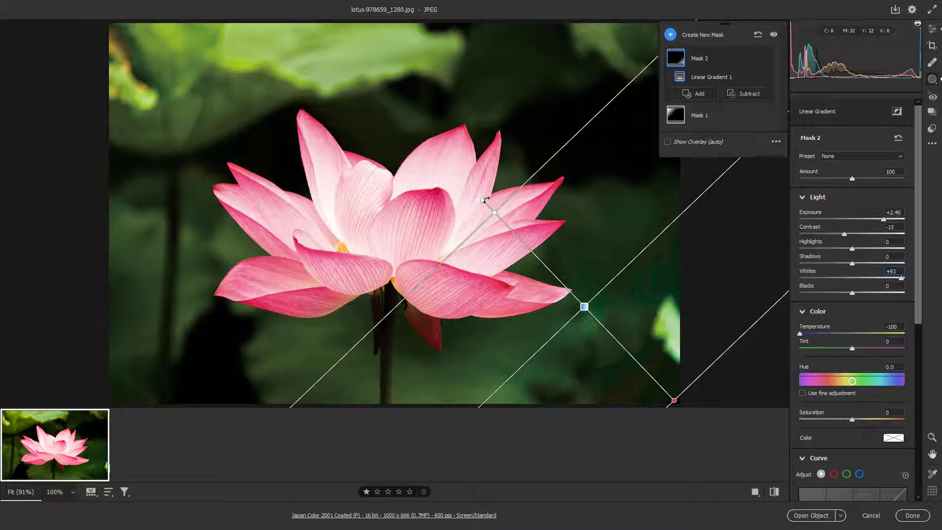
mouse_move(483, 200)
left_mouse_down()
mouse_move(555, 163)
mouse_move(486, 179)
mouse_move(492, 198)
left_mouse_up()
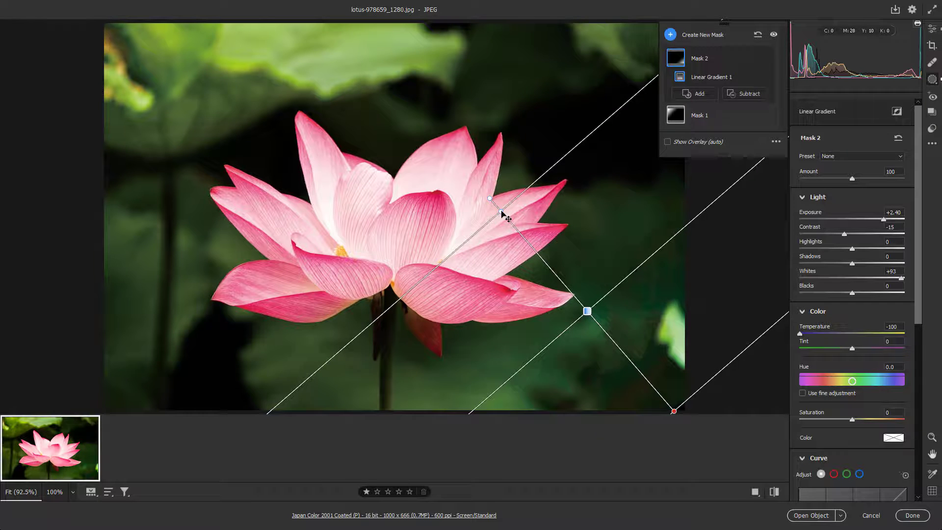
Step: Drag the Mask 2 gradient handles up and left toward the lotus centre
left_click_drag(508, 209, 449, 147)
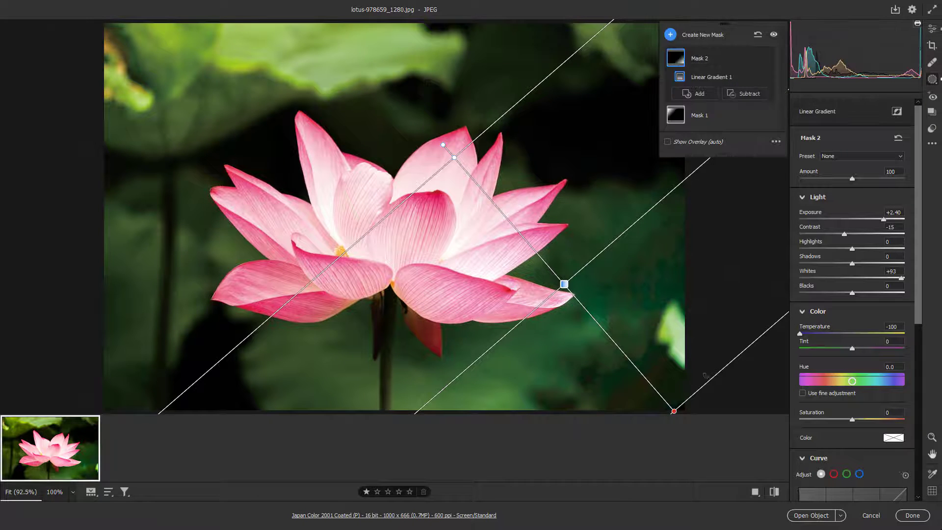
left_click_drag(563, 284, 703, 390)
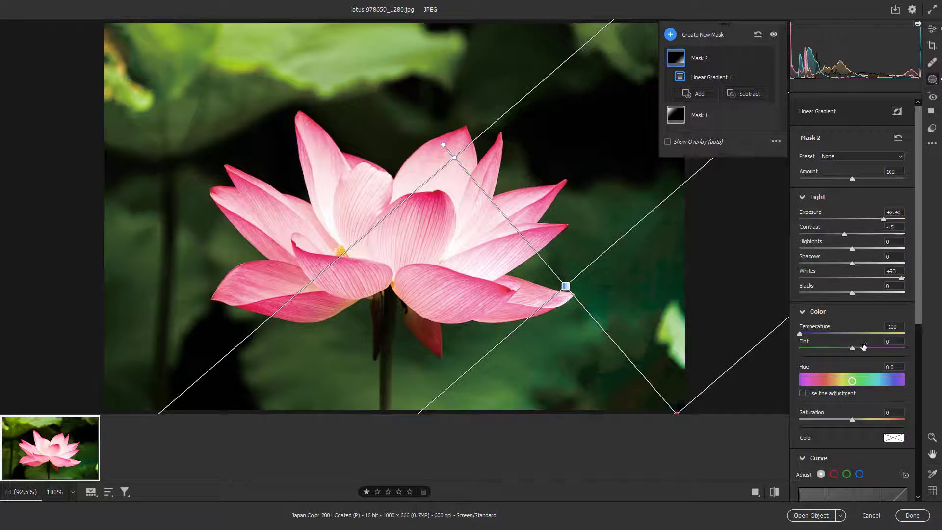
scroll(861, 346, "down", 5)
scroll(861, 368, "down", 3)
Step: Drag the Mask 2 Clarity slider toward +40
left_click_drag(852, 385, 873, 385)
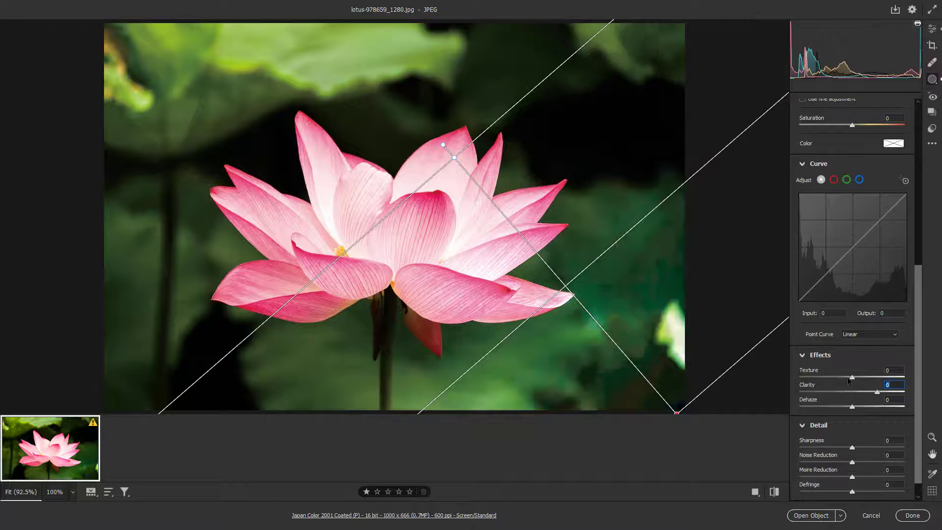